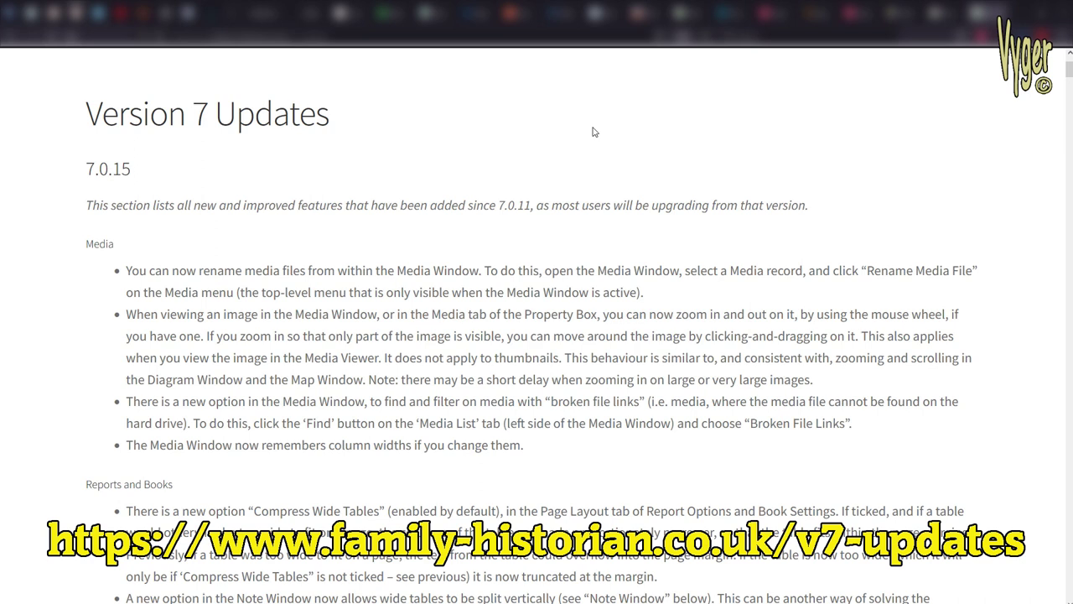
# Look through the 7.0.15 section of the Version 7 Updates page for new and improved features
pyautogui.scroll(-10, 592, 131)
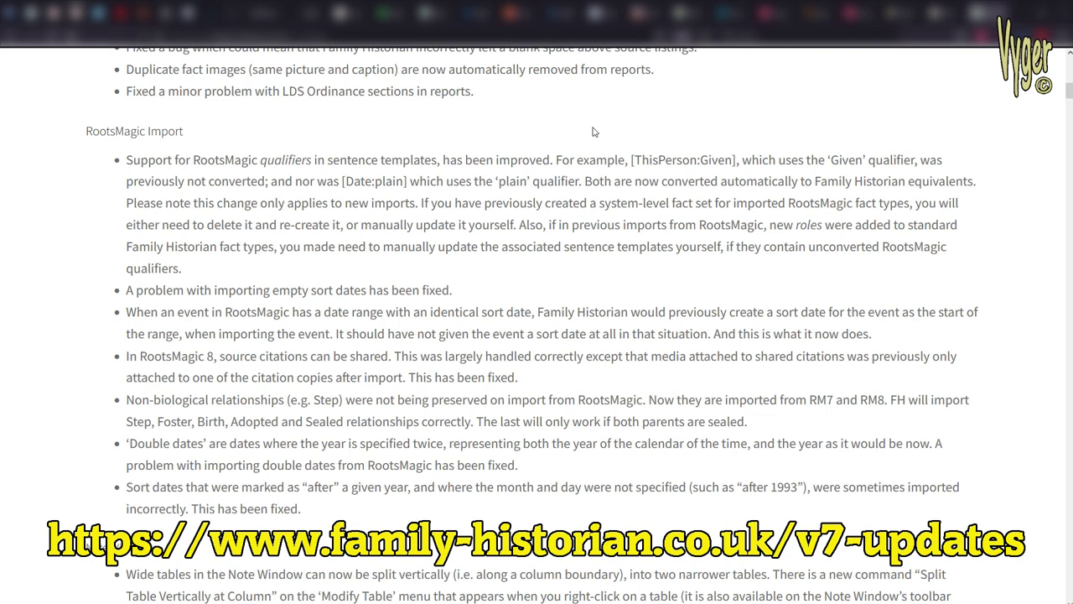
pyautogui.scroll(4, 593, 131)
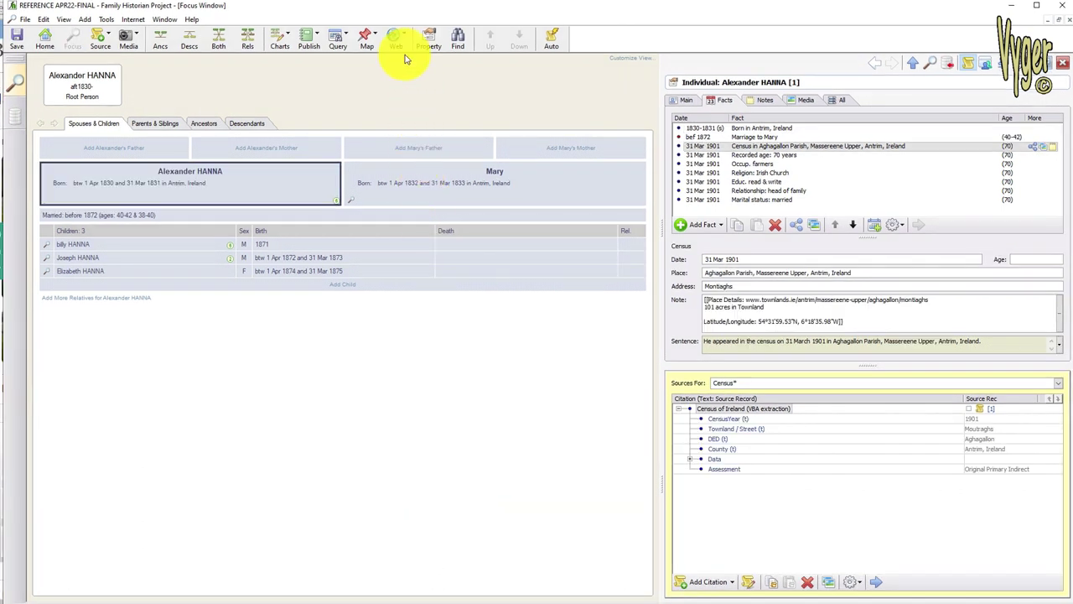
# Open the Web Search Window and add the web page's Note Window picture to the census citation's media as "family historian note wondow"
pyautogui.click(391, 40)
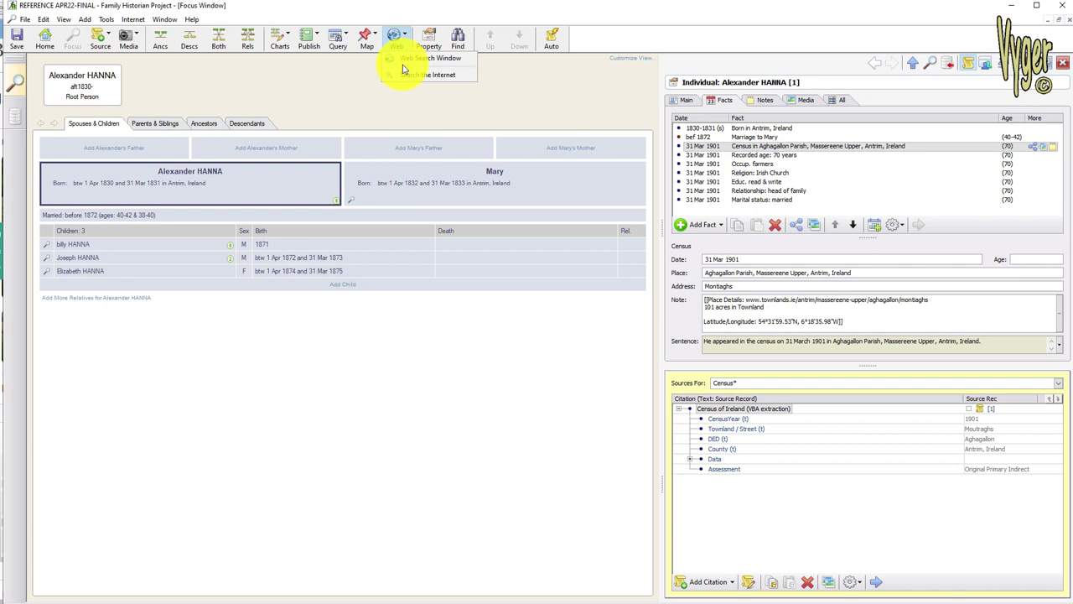
pyautogui.click(409, 59)
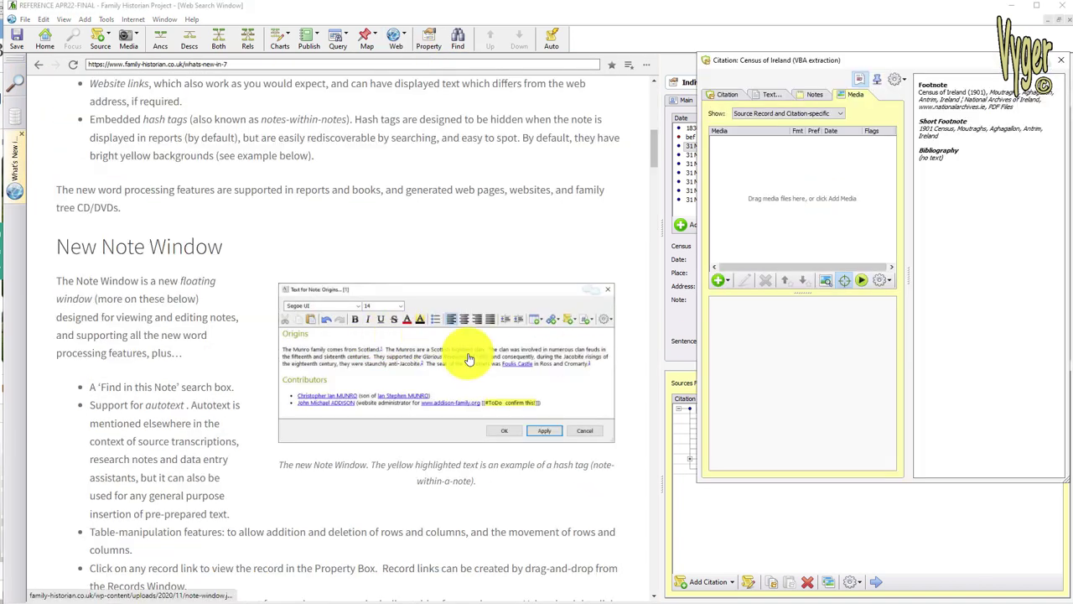
pyautogui.moveTo(470, 358); pyautogui.dragTo(760, 362)
pyautogui.click(511, 313)
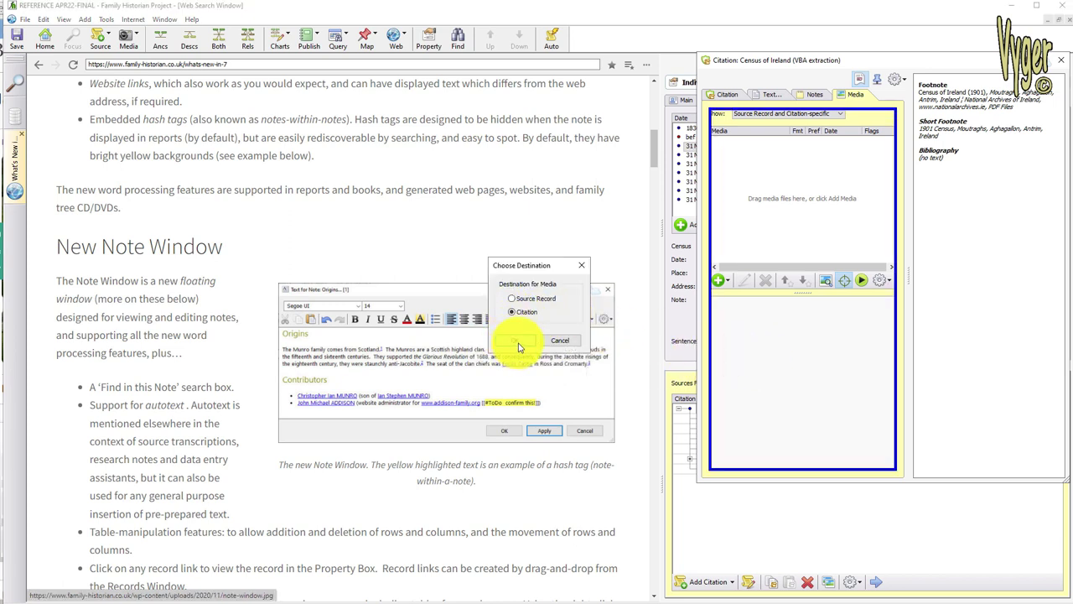
pyautogui.click(518, 342)
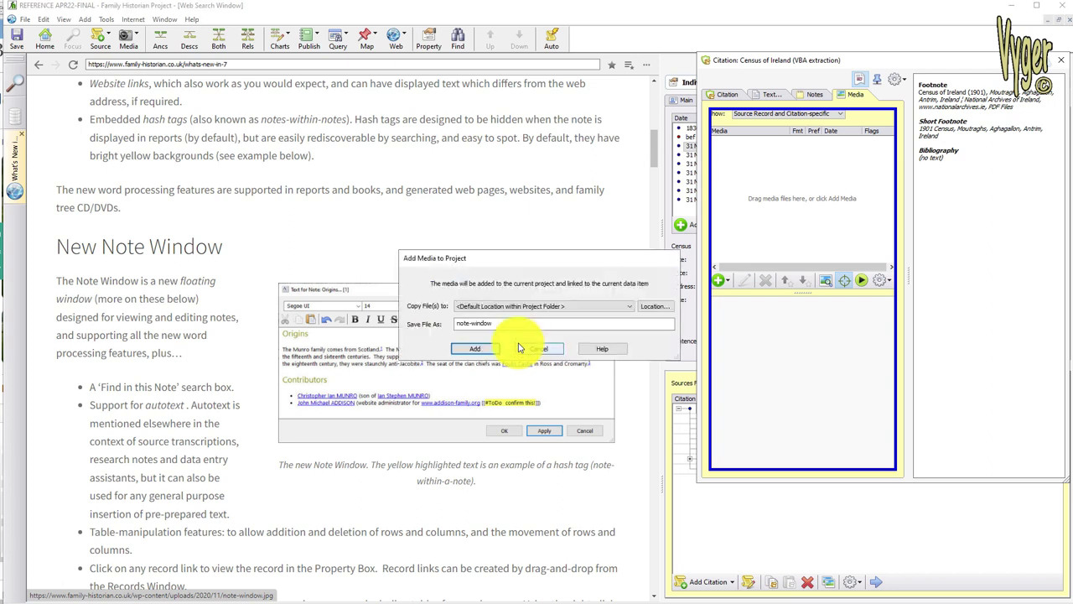
pyautogui.click(475, 348)
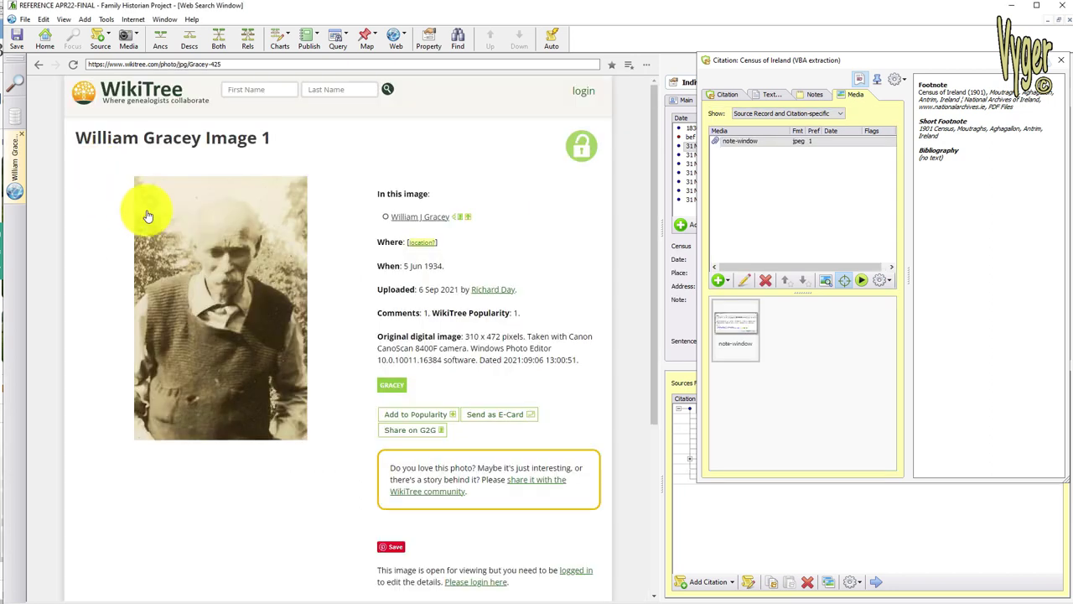
# Add the WikiTree portrait to the citation's media, with a file name made of the person's name, "1934-jun-05" and "(ind)"
pyautogui.moveTo(223, 311); pyautogui.dragTo(803, 374)
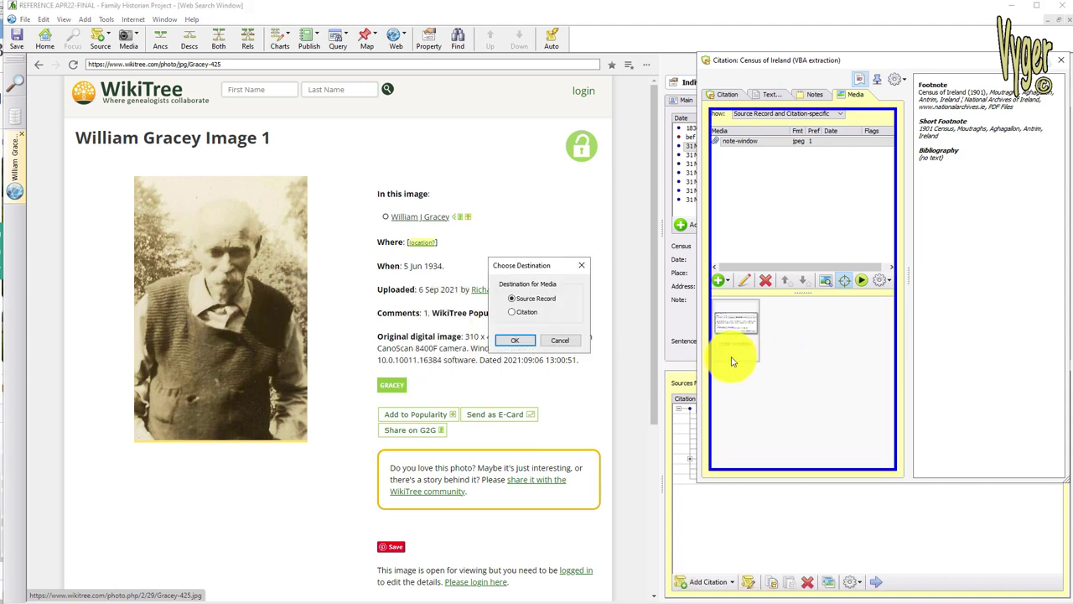
pyautogui.click(511, 312)
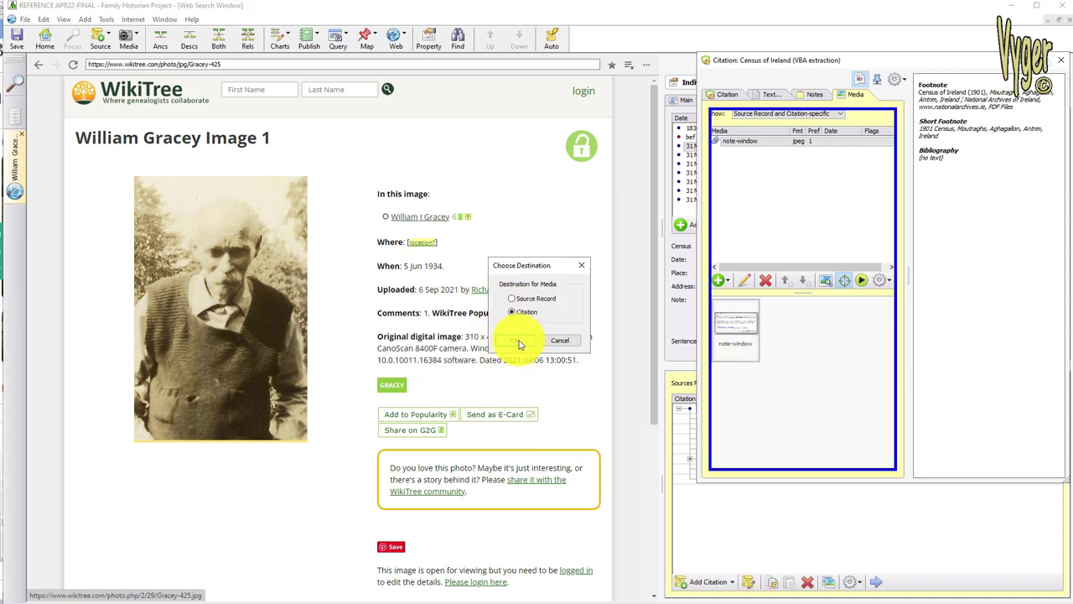
pyautogui.click(518, 342)
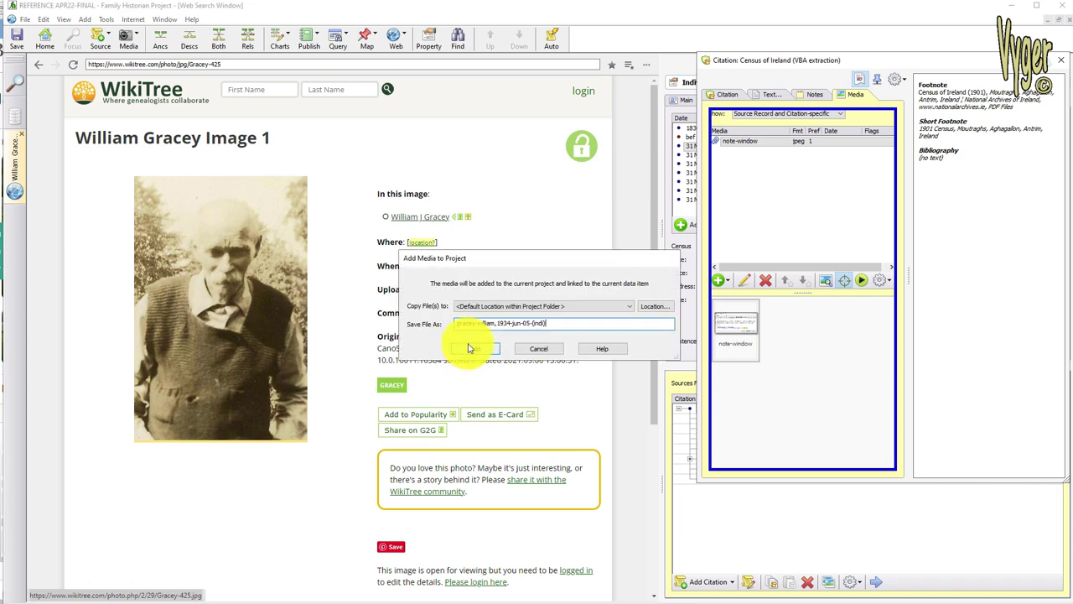
pyautogui.click(473, 350)
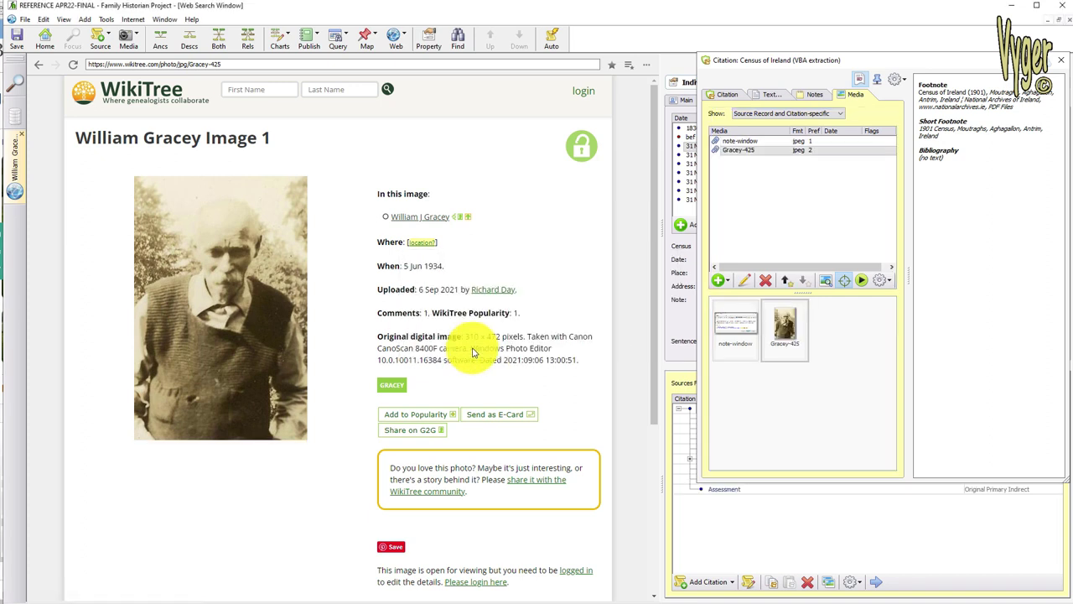
# Copy the upload, comment and original digital image details from the WikiTree page into the note of the portrait's media record
pyautogui.moveTo(382, 289); pyautogui.dragTo(581, 361)
pyautogui.hotkey('ctrl', 'c')
pyautogui.doubleClick(776, 334)
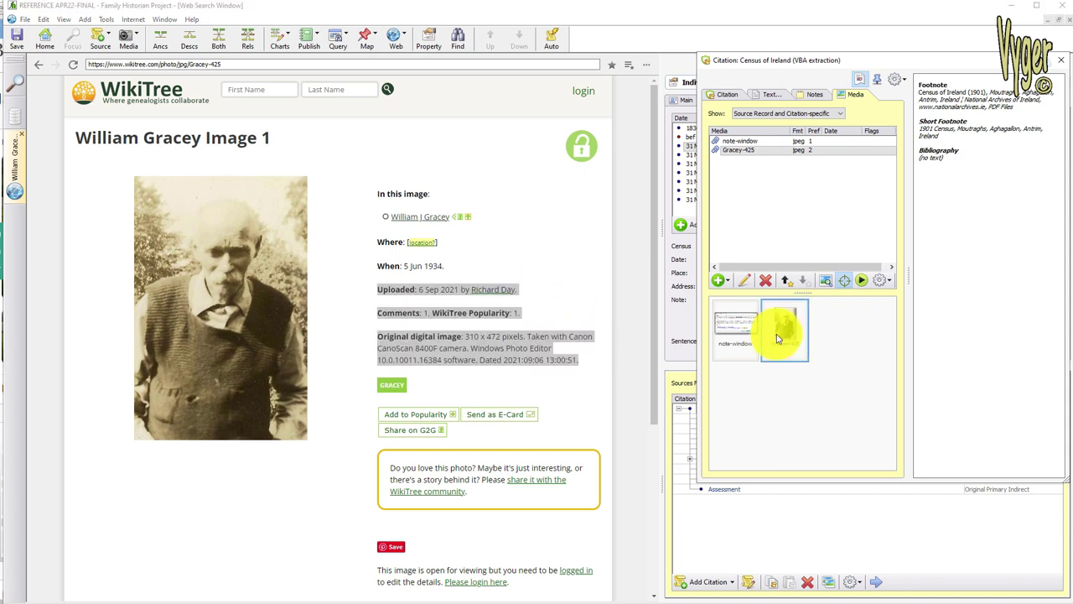
pyautogui.hotkey('ctrl', 'v')
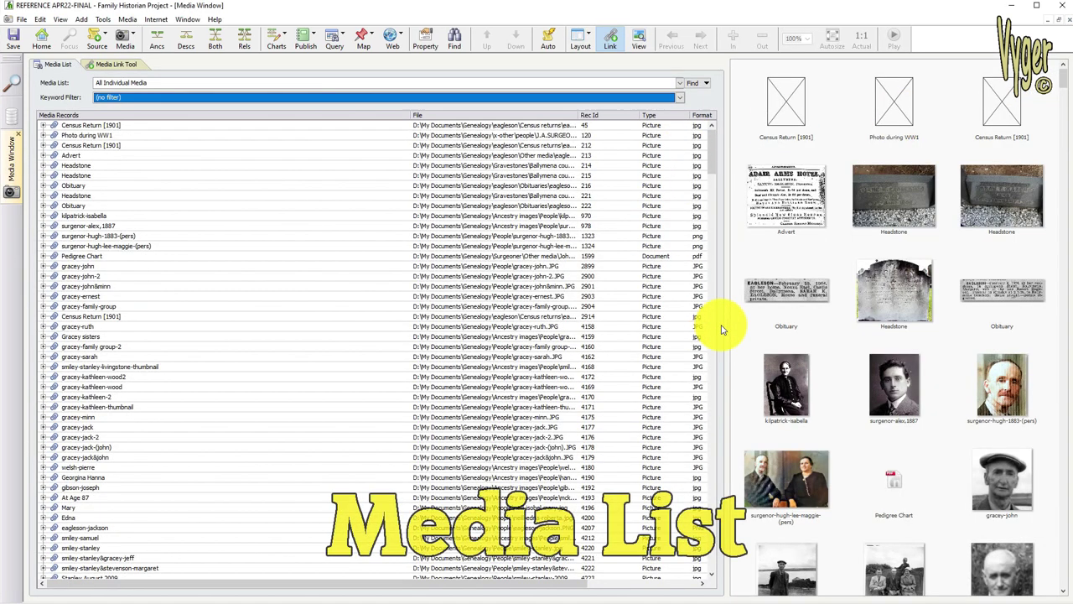
# Widen the thumbnail area of the Media Window and narrow the Media Records column to reveal the columns through Updated
pyautogui.moveTo(722, 328); pyautogui.dragTo(692, 359)
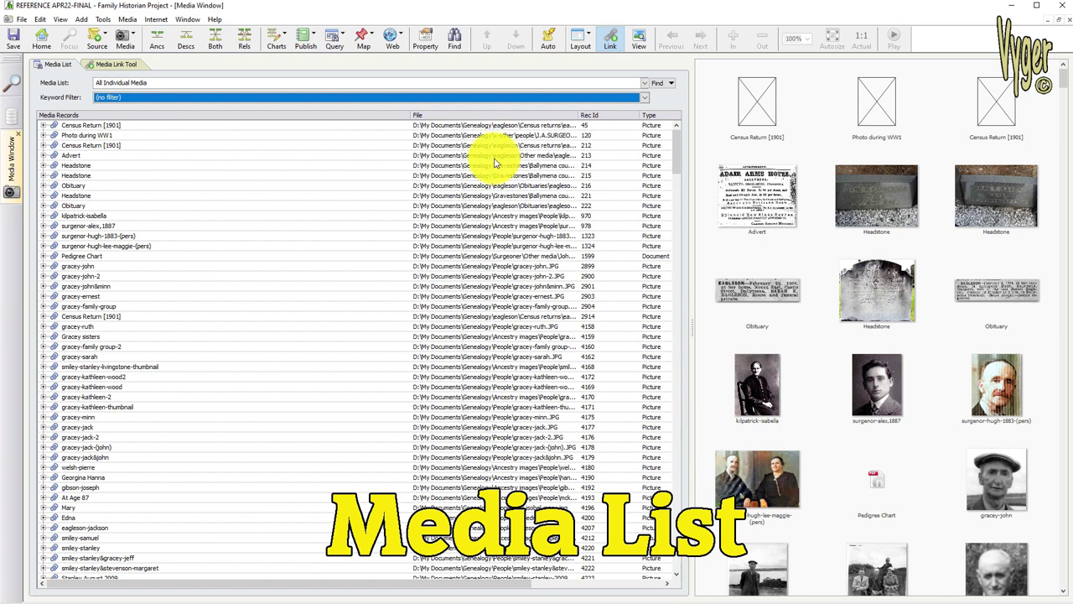
pyautogui.moveTo(411, 113); pyautogui.dragTo(194, 163)
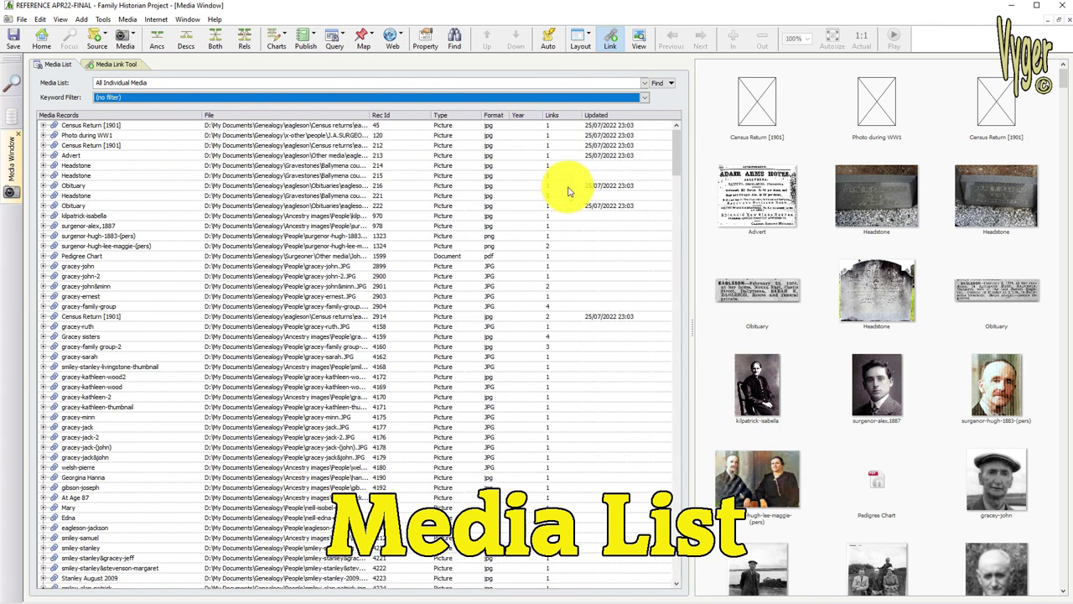
# View the column configuration for the media records list and close it without changes
pyautogui.rightClick(217, 117)
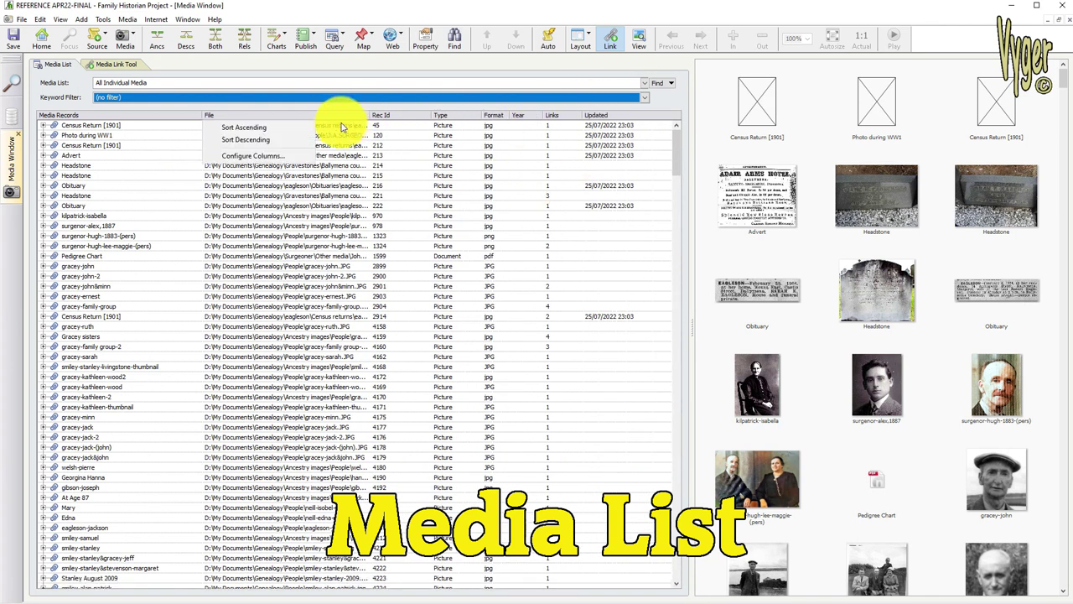
pyautogui.click(280, 157)
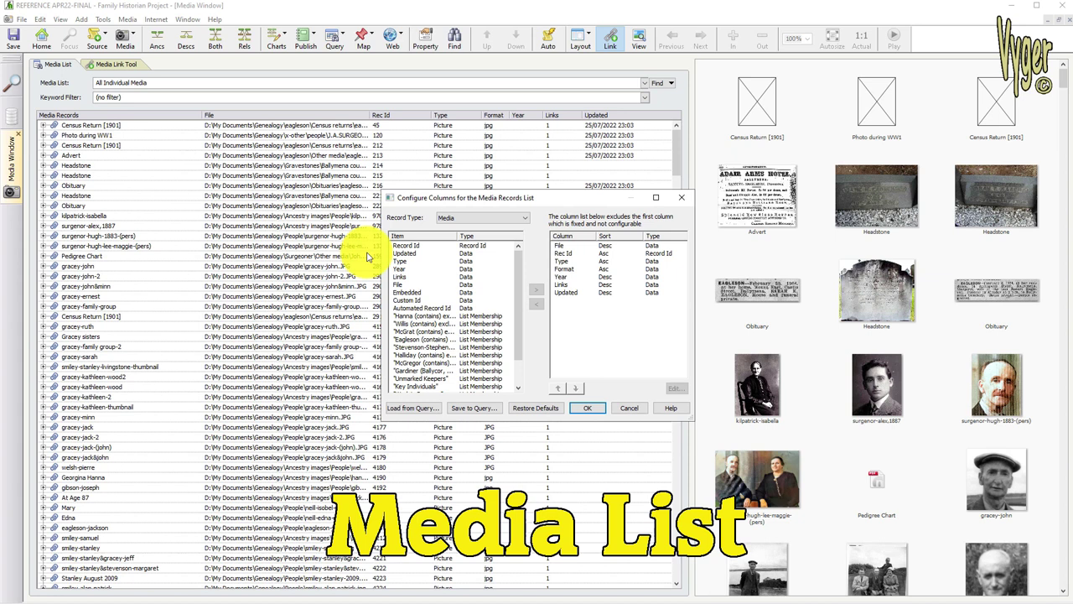
pyautogui.click(589, 410)
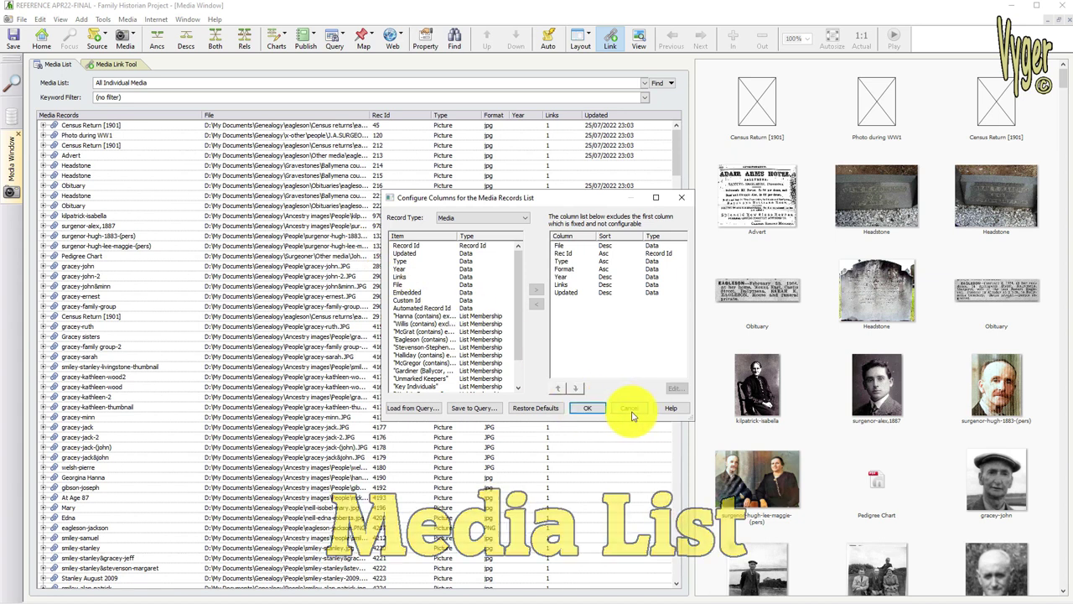
# Sort the media records by the File column in ascending order and reverse it to descending
pyautogui.click(326, 116)
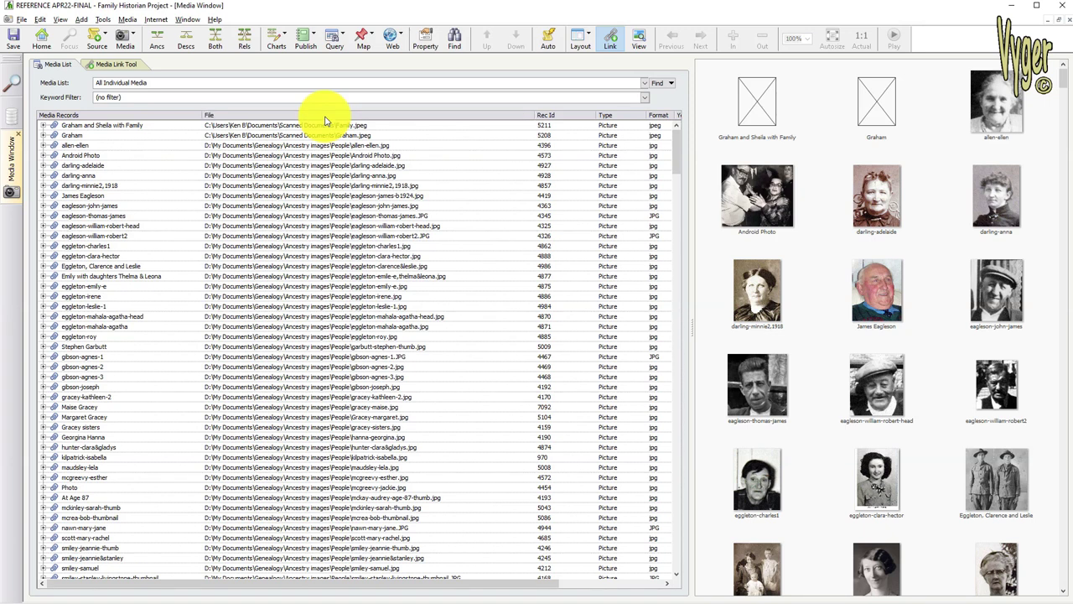
pyautogui.click(326, 117)
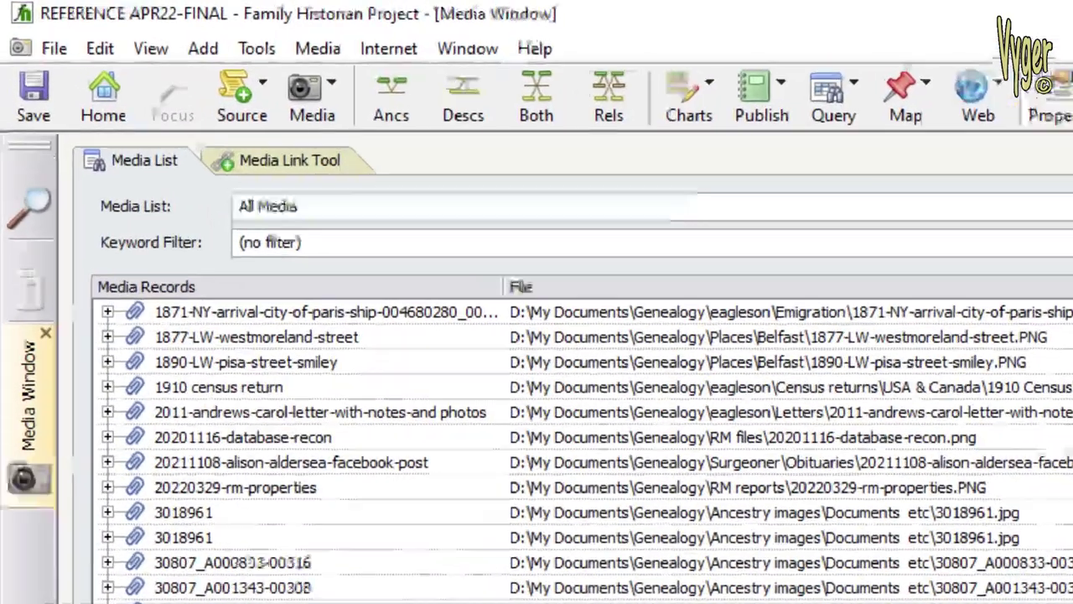
# Show All Individual Media, switch the media list to All Citation Media and filter it by the keyword Picture
pyautogui.click(404, 83)
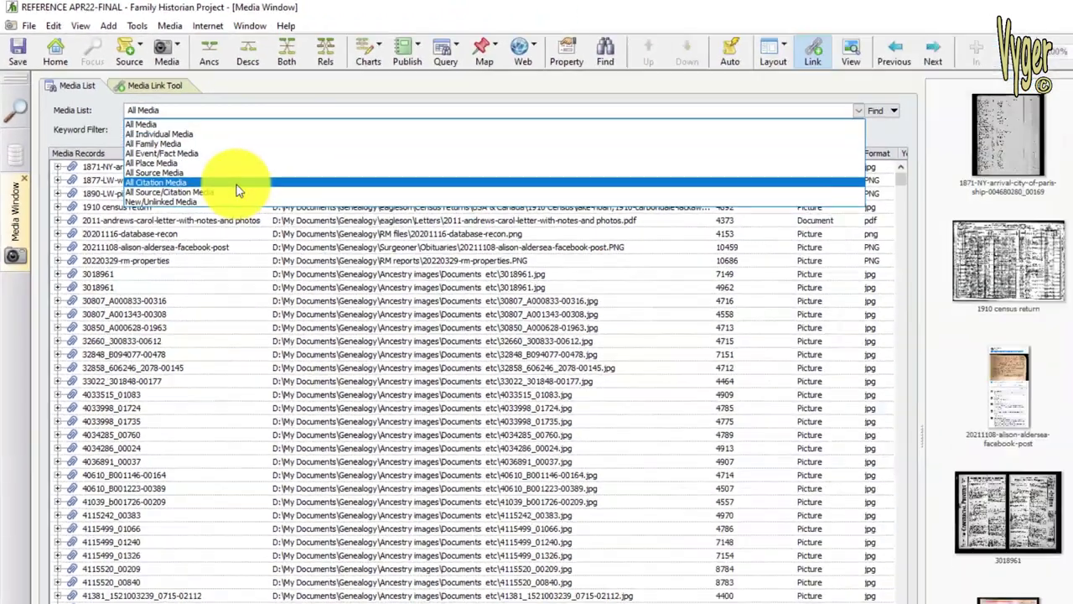
pyautogui.click(160, 135)
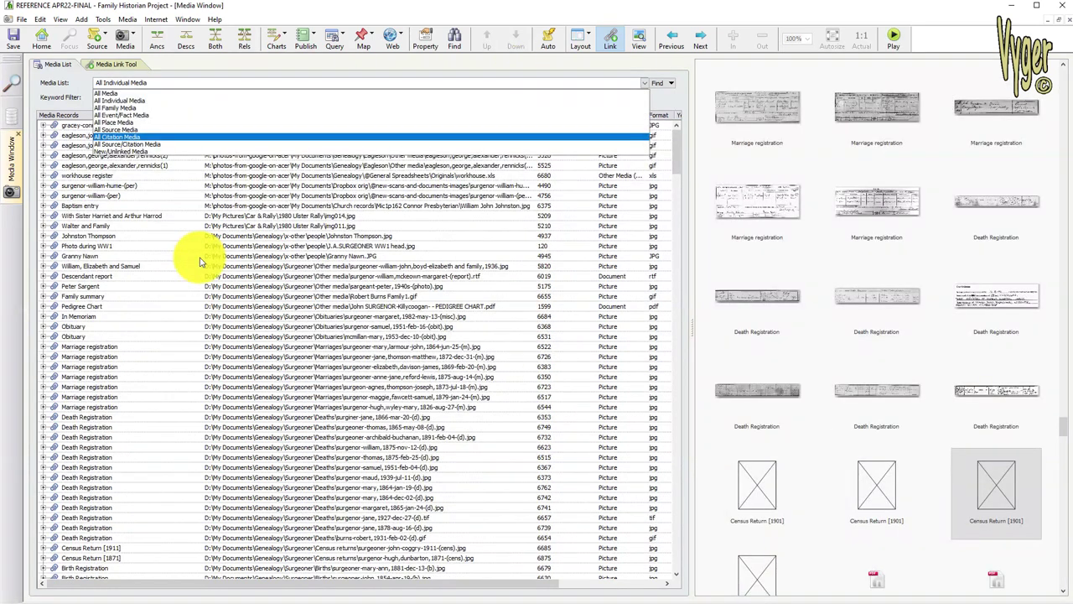
pyautogui.click(186, 138)
pyautogui.click(643, 97)
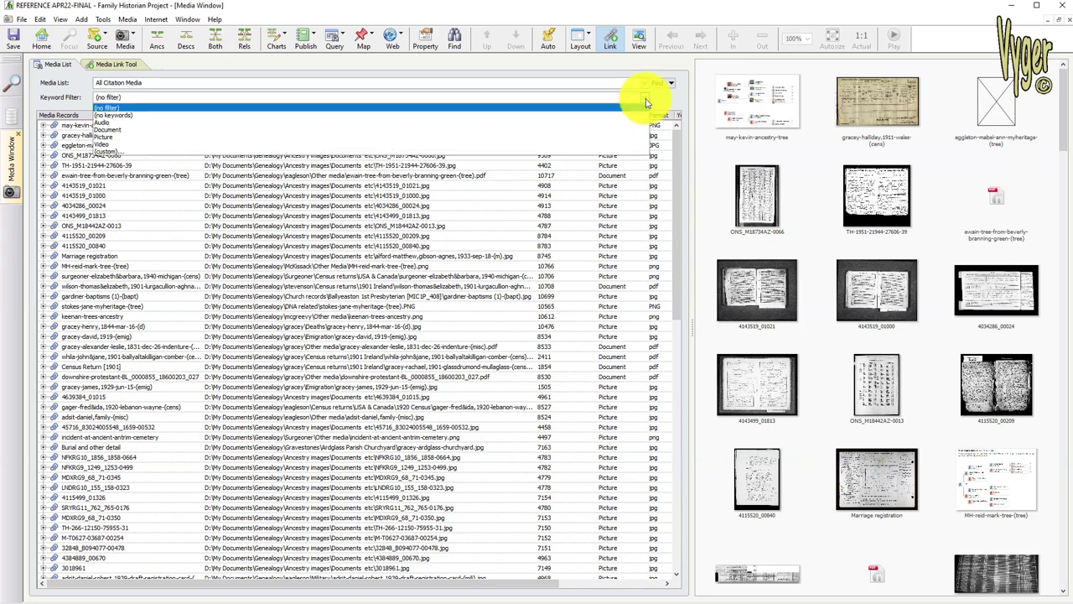
pyautogui.click(119, 141)
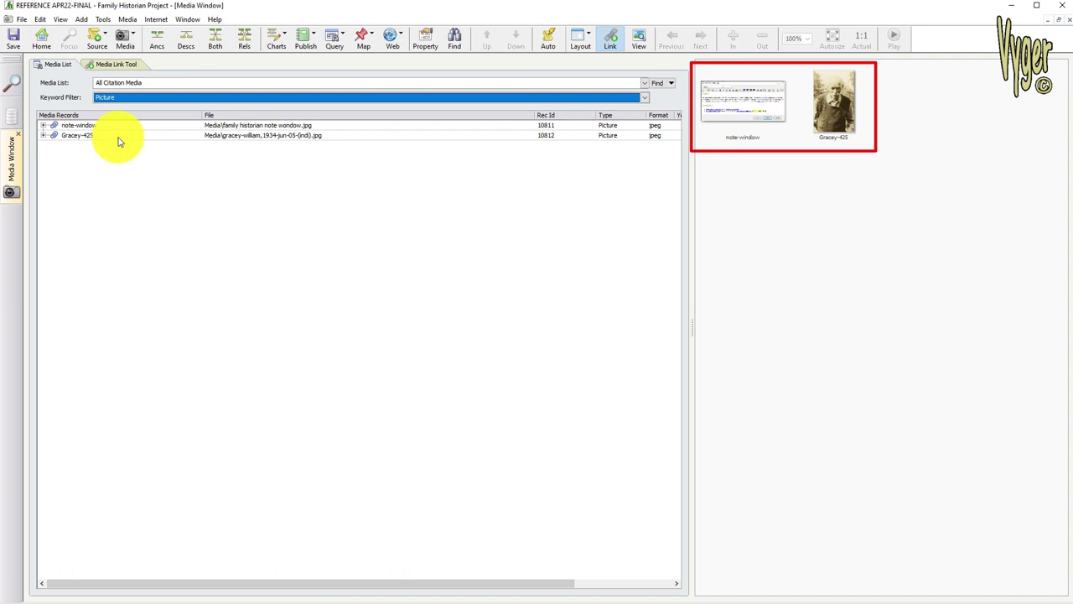
# Open the WikiTree portrait's media record and zoom in and out on its picture to examine it
pyautogui.doubleClick(115, 136)
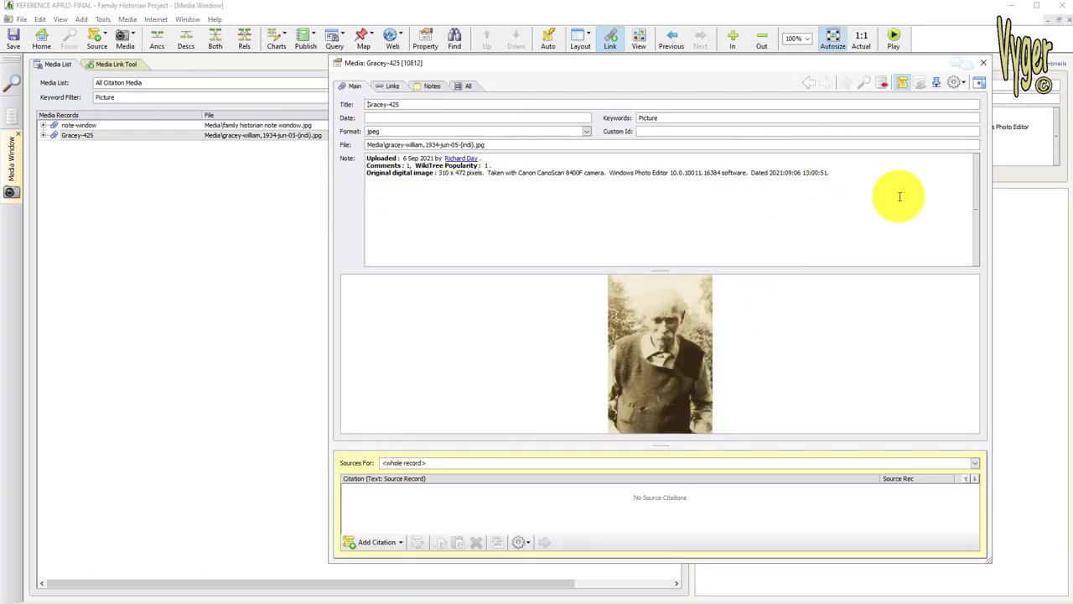
pyautogui.scroll(5, 655, 330)
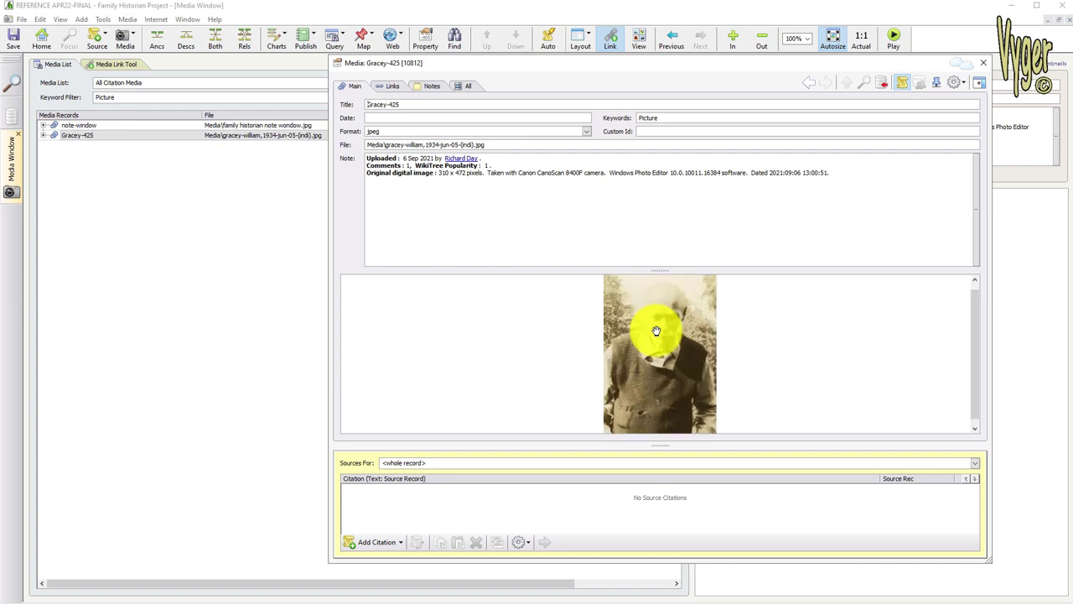
pyautogui.scroll(-3, 655, 330)
pyautogui.scroll(1, 655, 330)
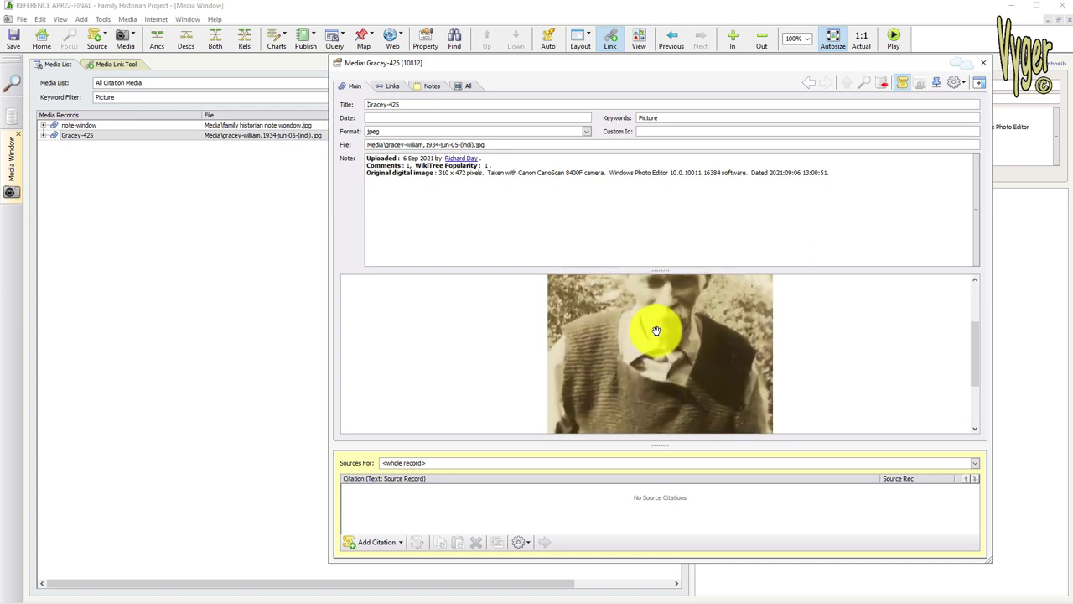
pyautogui.scroll(-2, 656, 330)
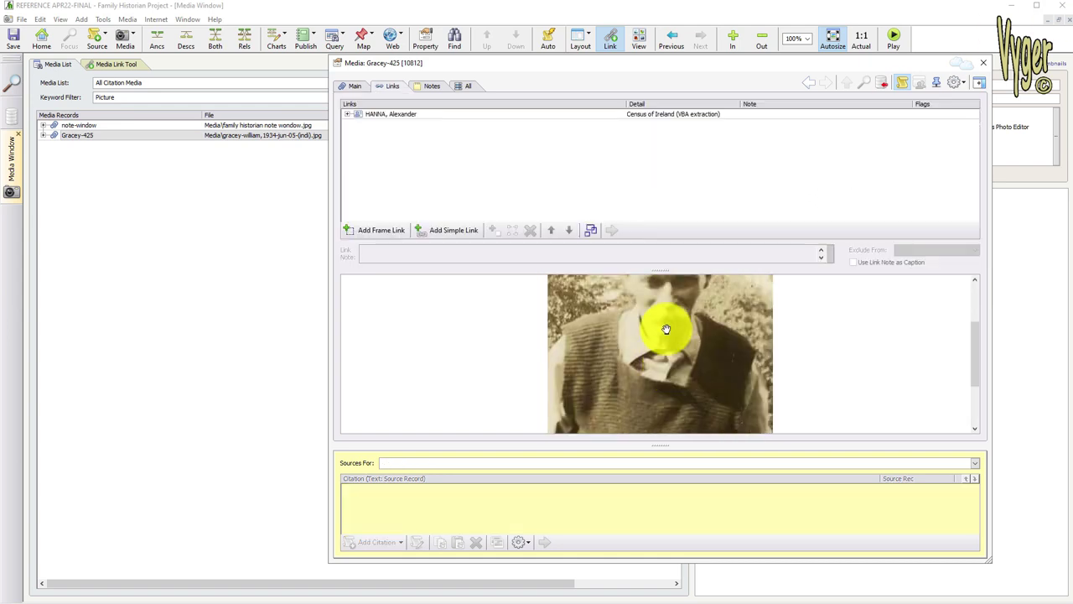
# Add a frame link around the man's head in the portrait and link it to the sixth individual in the list
pyautogui.moveTo(657, 379); pyautogui.dragTo(654, 394)
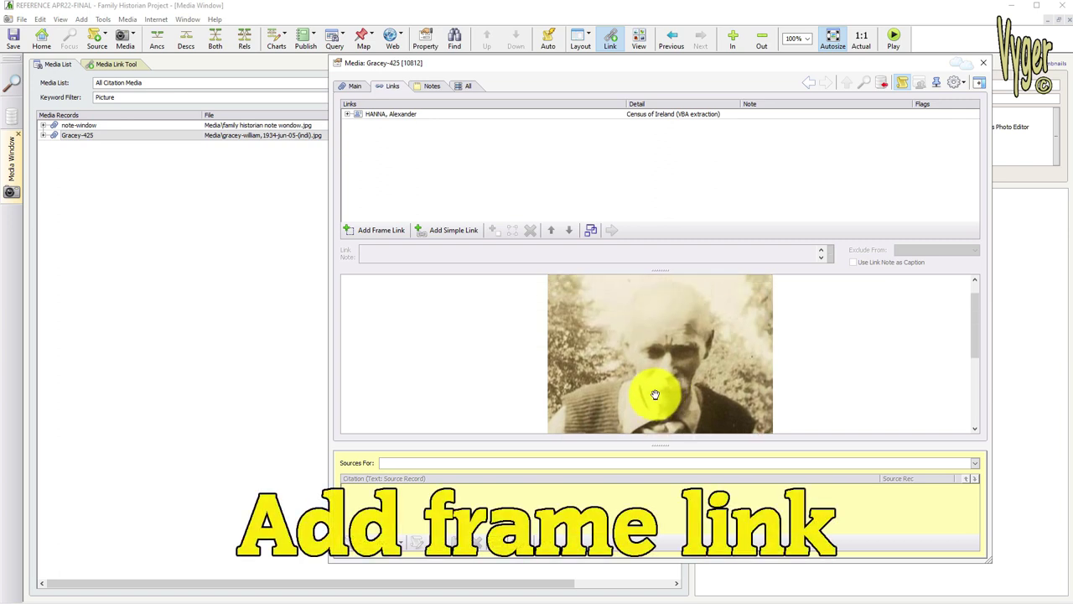
pyautogui.click(381, 230)
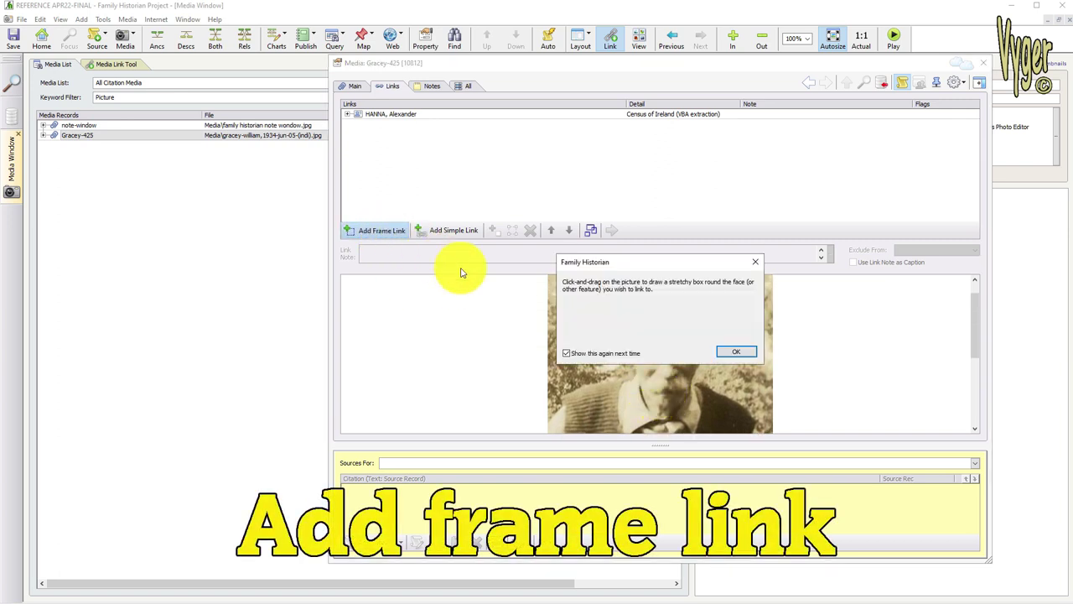
pyautogui.click(736, 352)
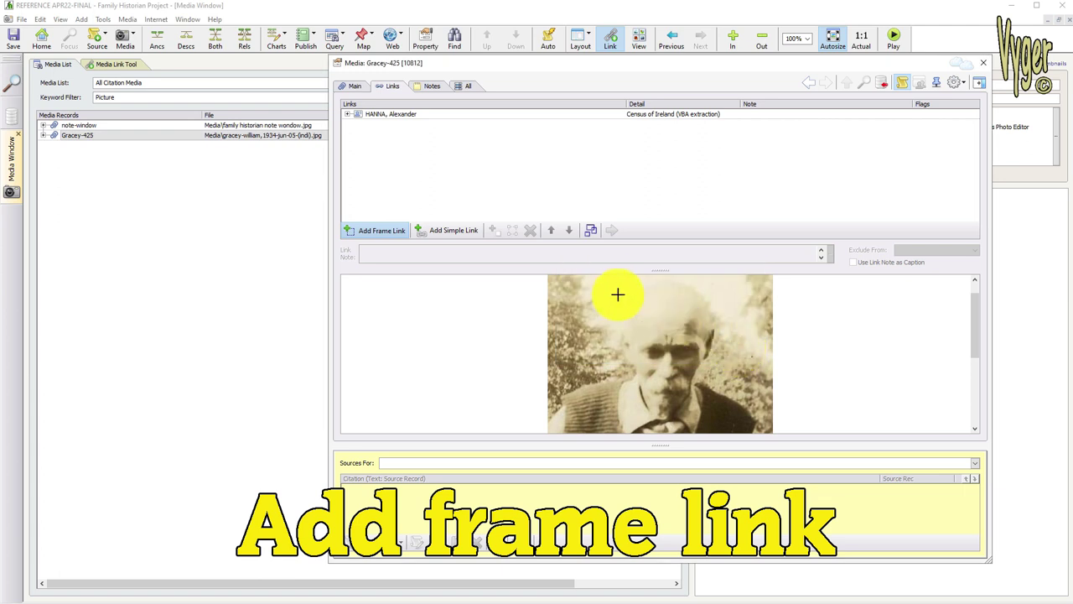
pyautogui.moveTo(608, 282); pyautogui.dragTo(726, 412)
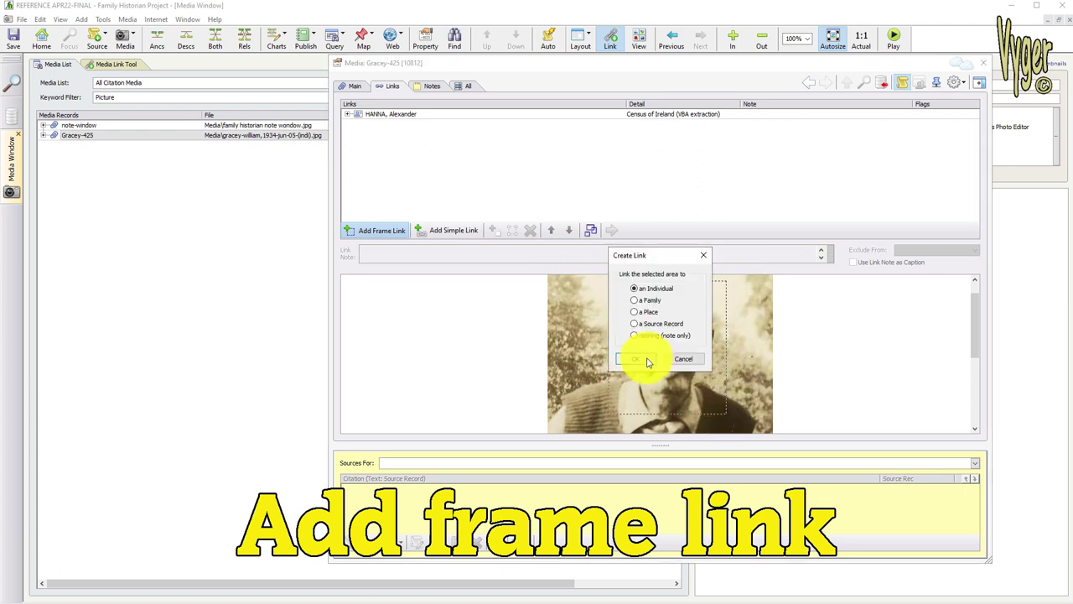
pyautogui.click(647, 360)
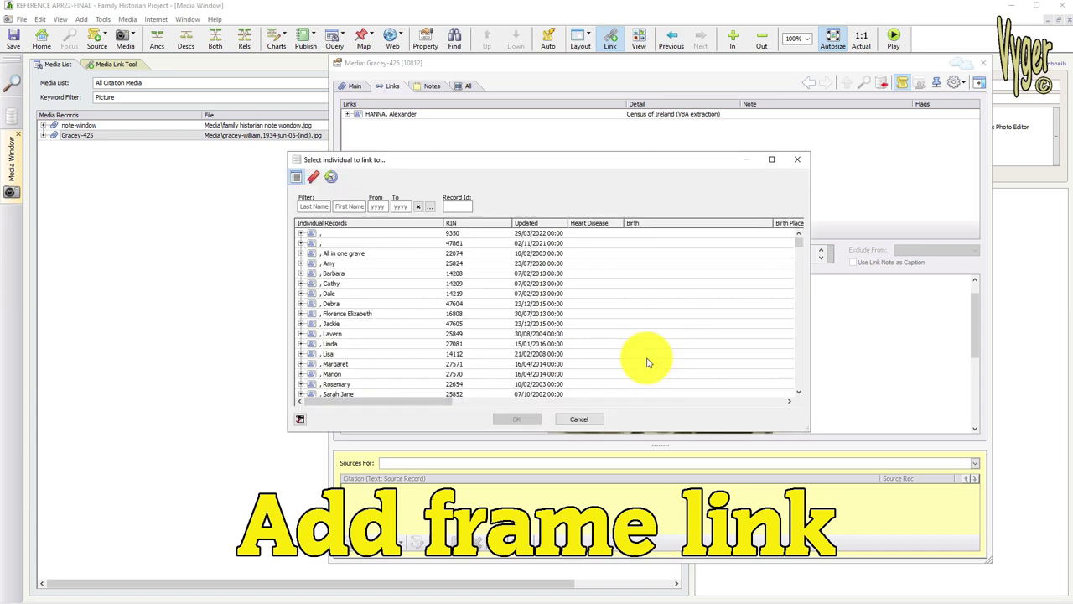
pyautogui.click(335, 284)
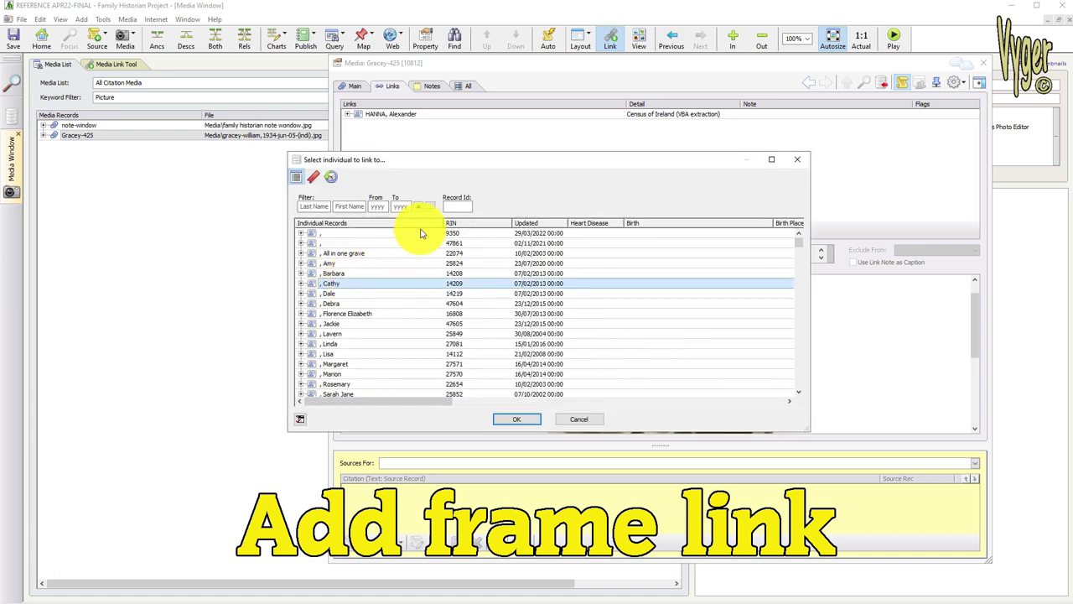
pyautogui.click(520, 418)
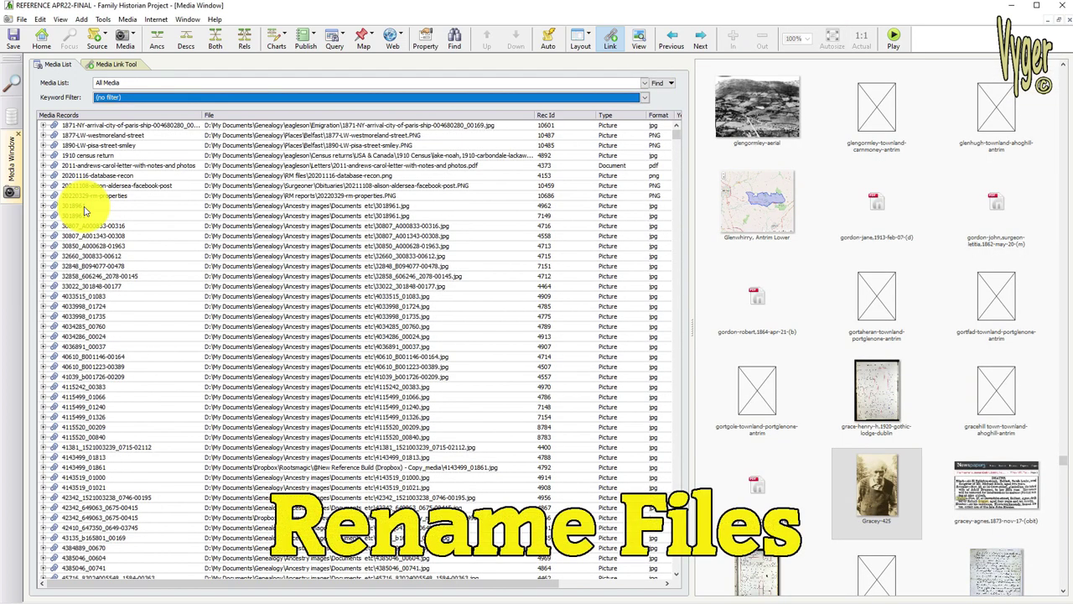
# Retitle the first 3018961 media record as a family residence and rename its image file using the resident's name and street
pyautogui.doubleClick(84, 206)
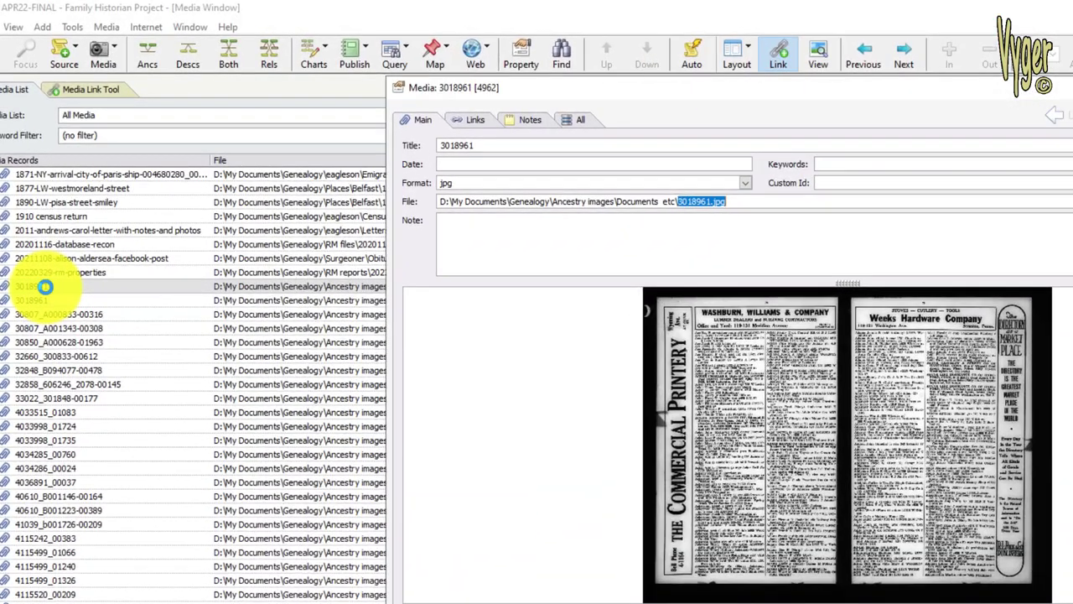
pyautogui.scroll(5, 830, 403)
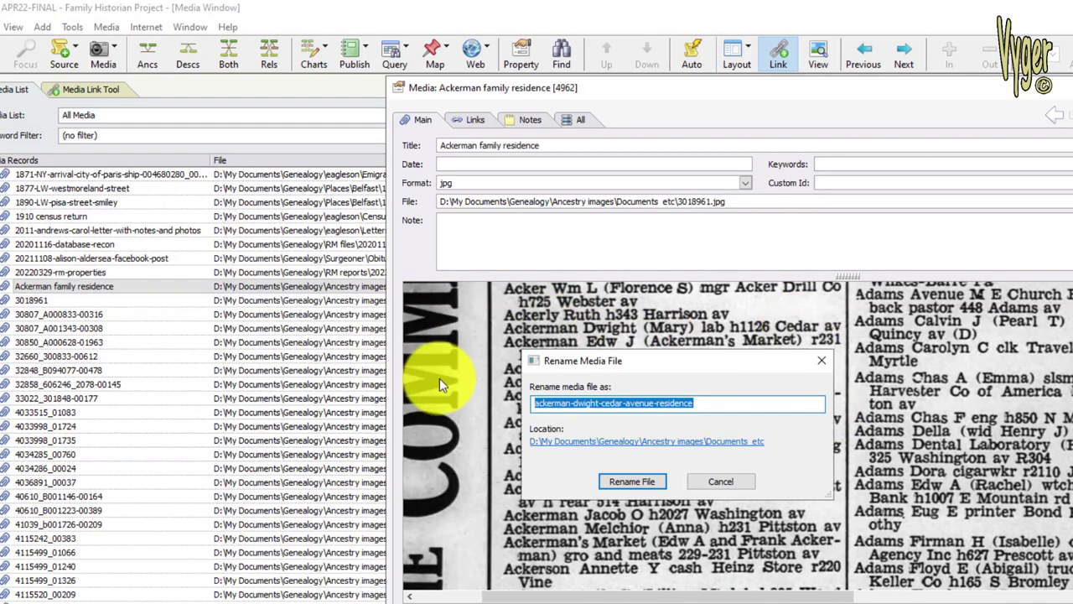
pyautogui.press('End')
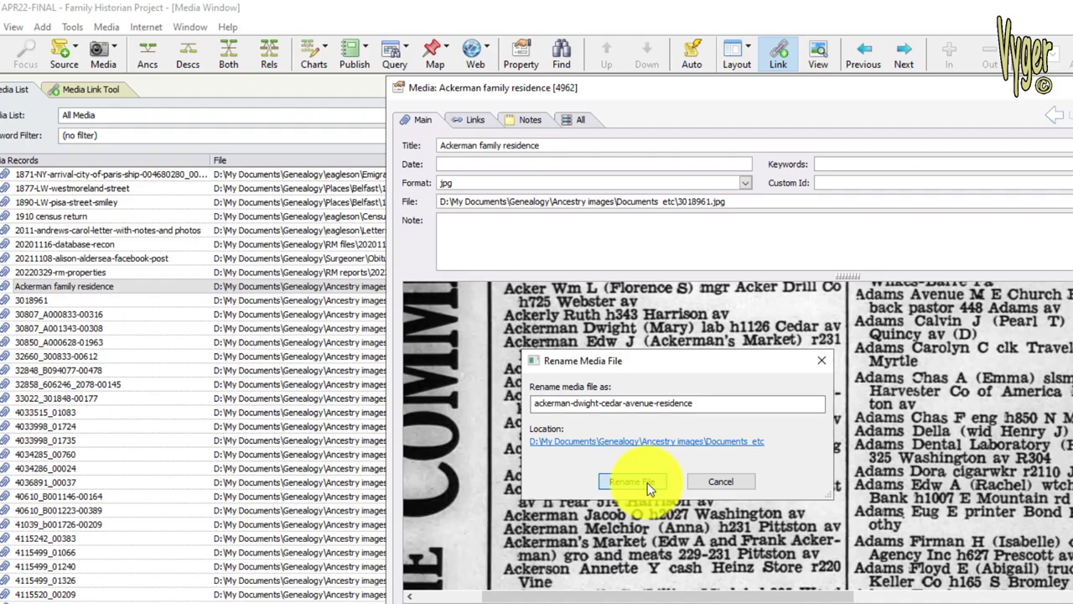
pyautogui.click(637, 482)
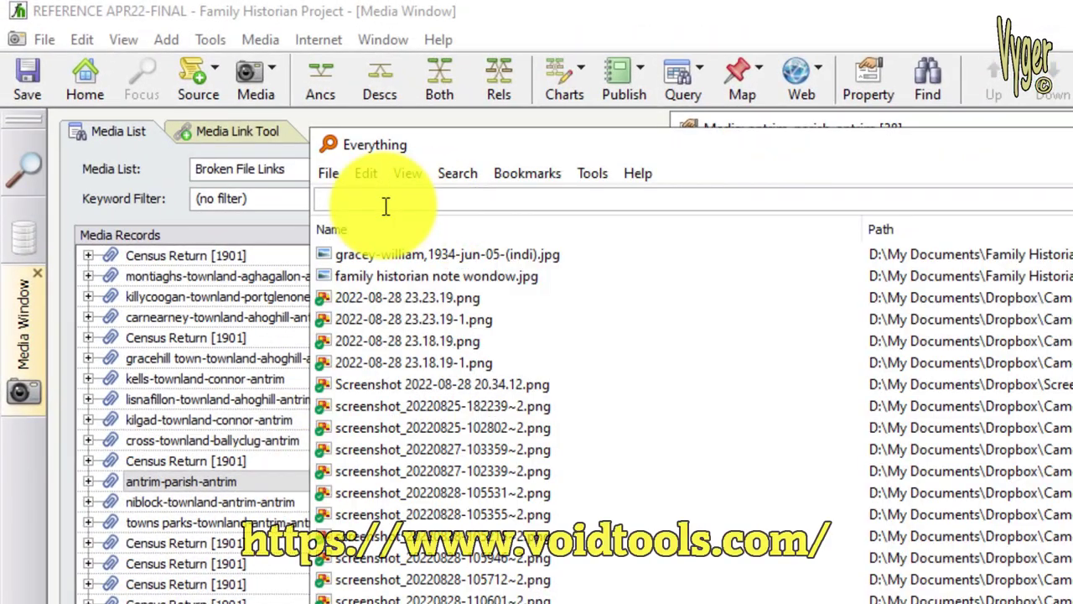
# In Everything, search for antrim-parish and copy the full path of antrim-parish-division-overlay-map.png
pyautogui.write('antrim-')
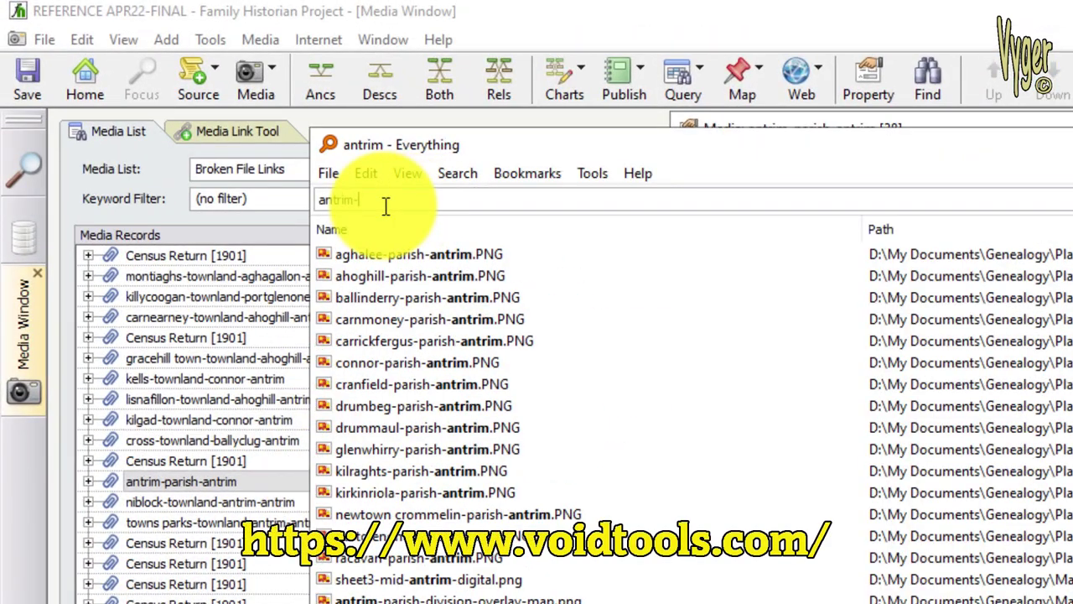
pyautogui.write('parish')
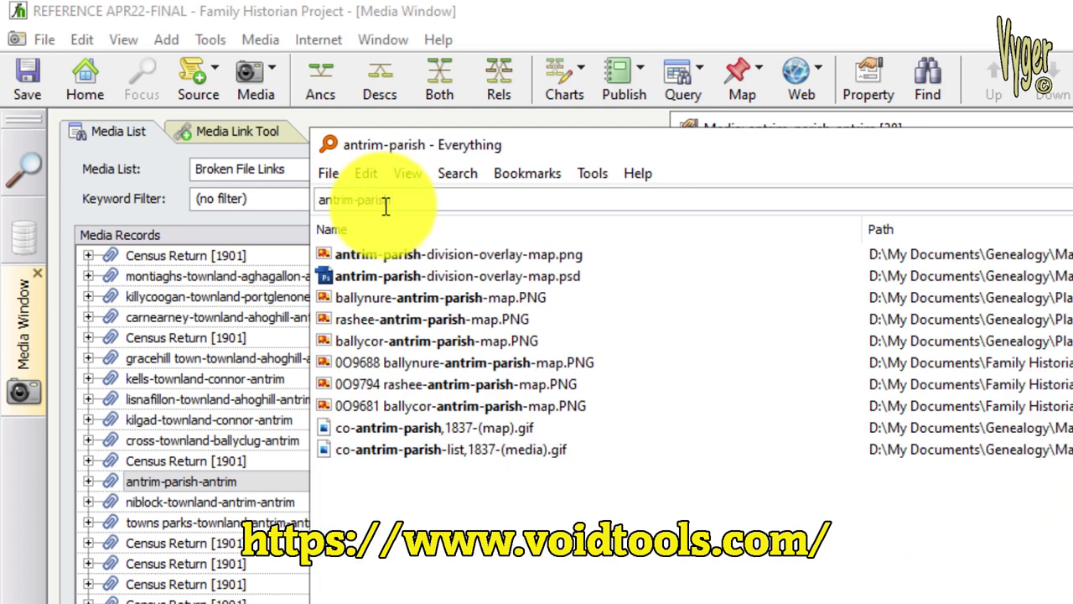
pyautogui.rightClick(444, 257)
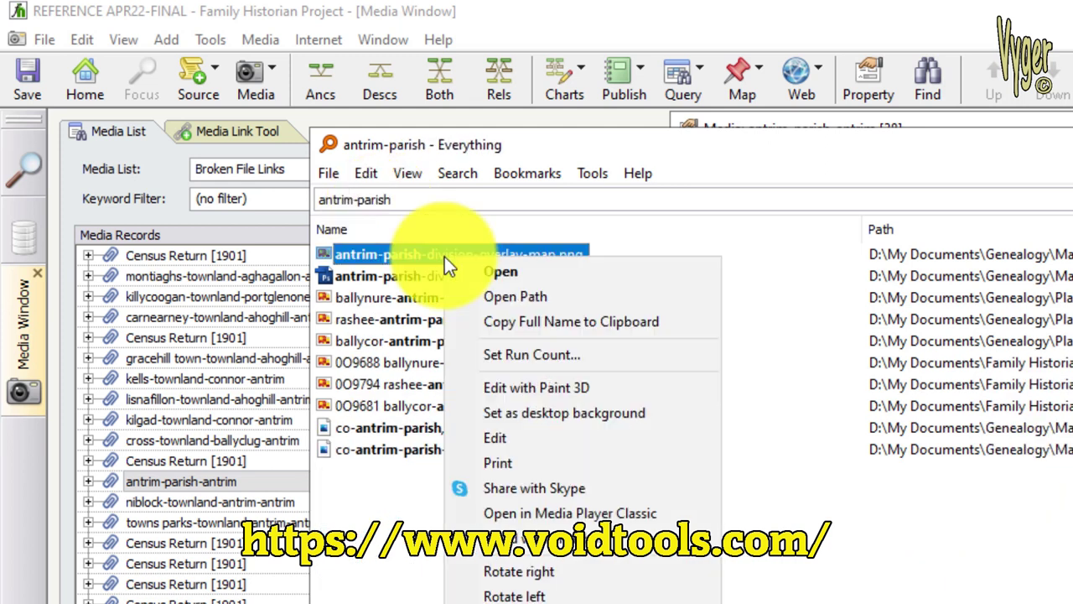
pyautogui.click(565, 324)
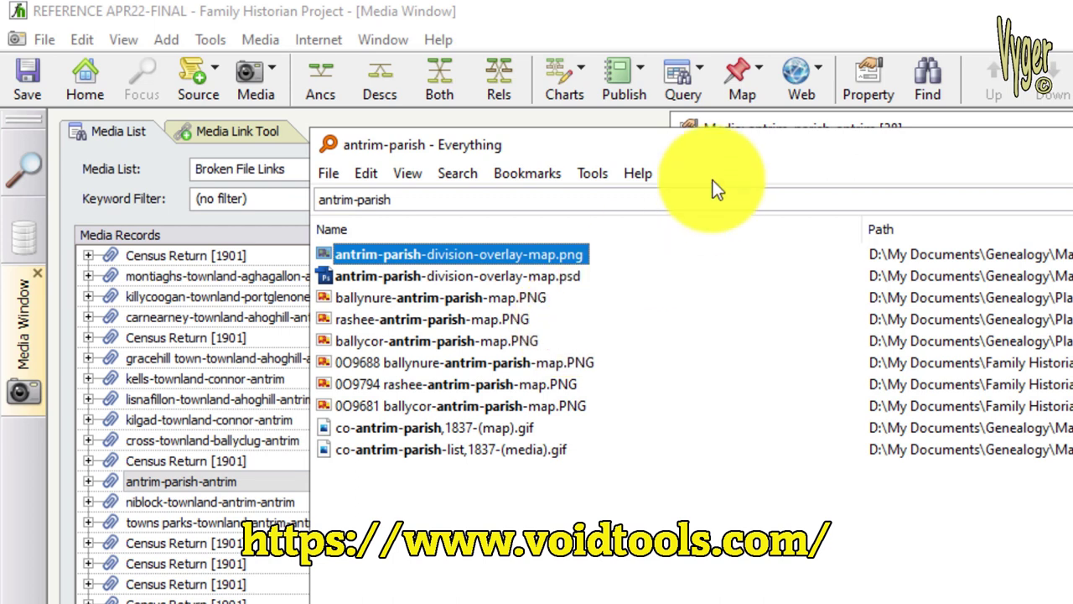
# Replace the broken file path of the antrim-parish-antrim media record with the copied path and close the record
pyautogui.click(780, 25)
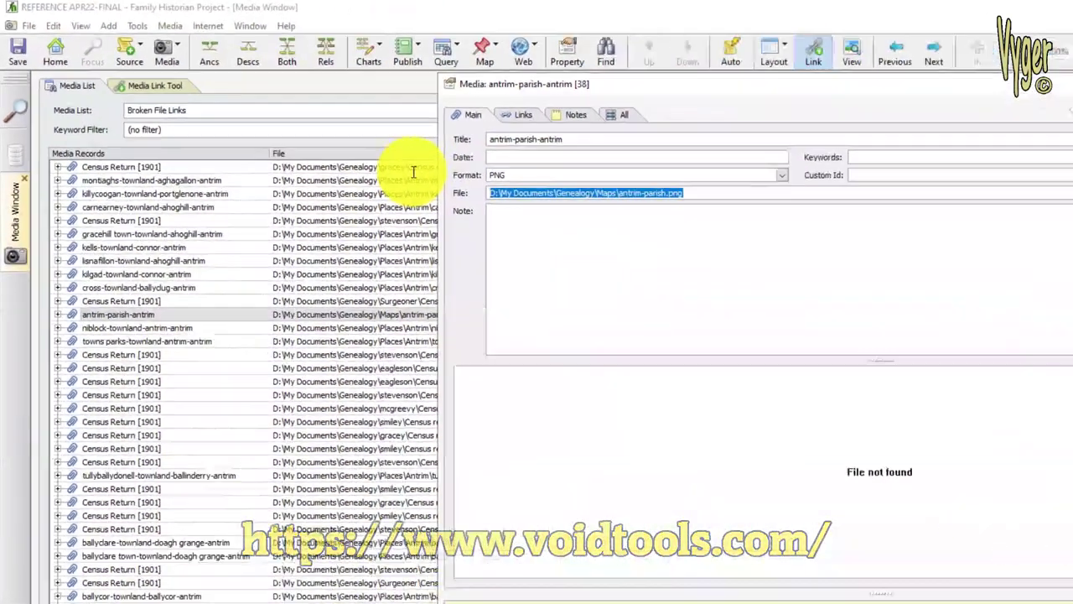
pyautogui.hotkey('ctrl', 'v')
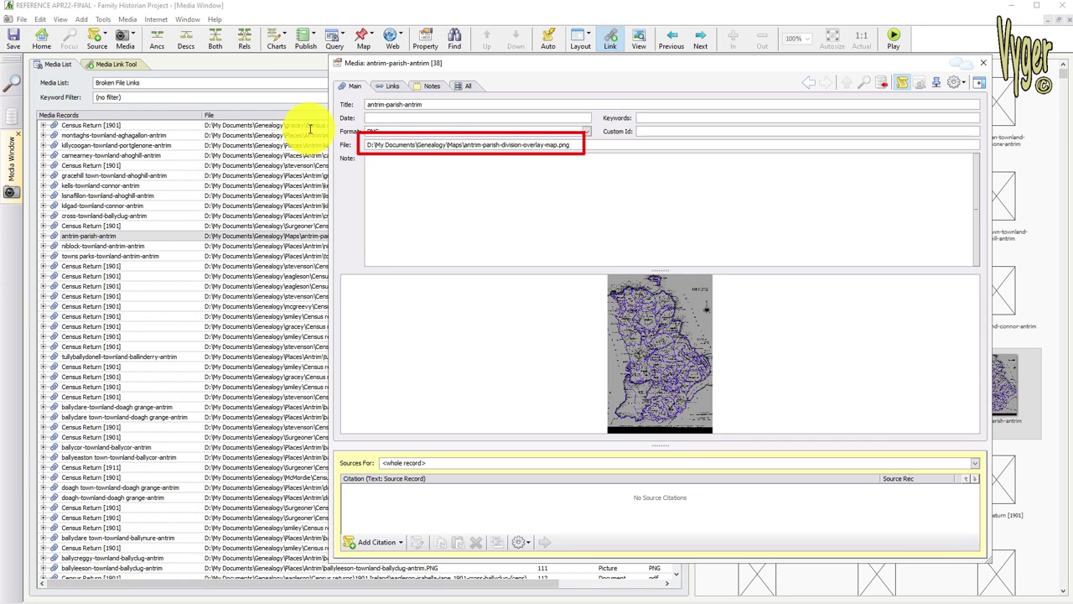
pyautogui.click(986, 65)
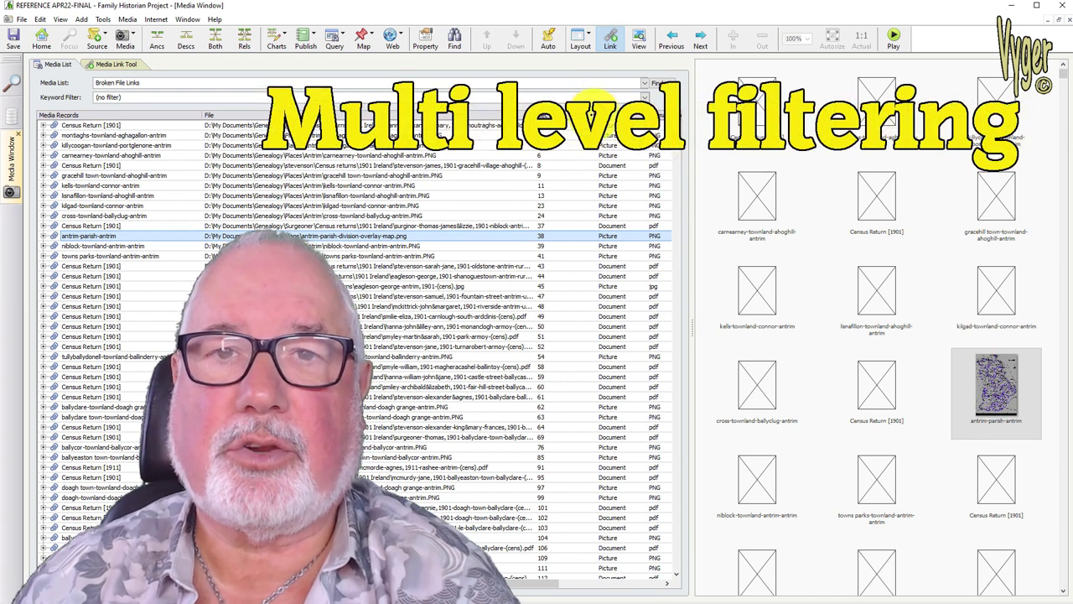
# Narrow the Rec Id column and sort the broken-link media records by the count column after the year, ascending and reversed to descending
pyautogui.moveTo(596, 115); pyautogui.dragTo(563, 118)
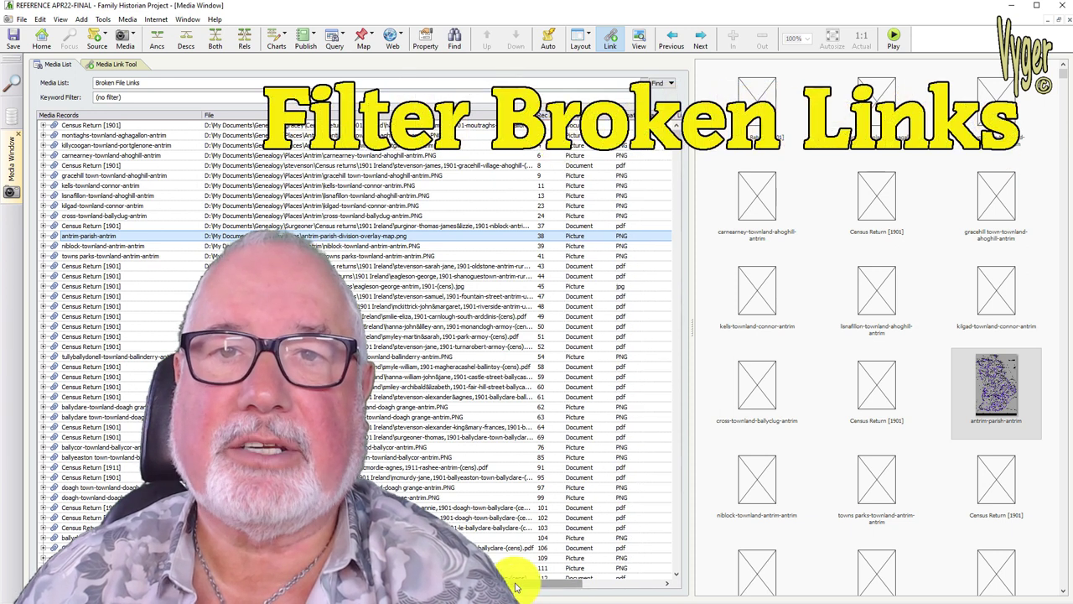
pyautogui.moveTo(515, 586); pyautogui.dragTo(612, 587)
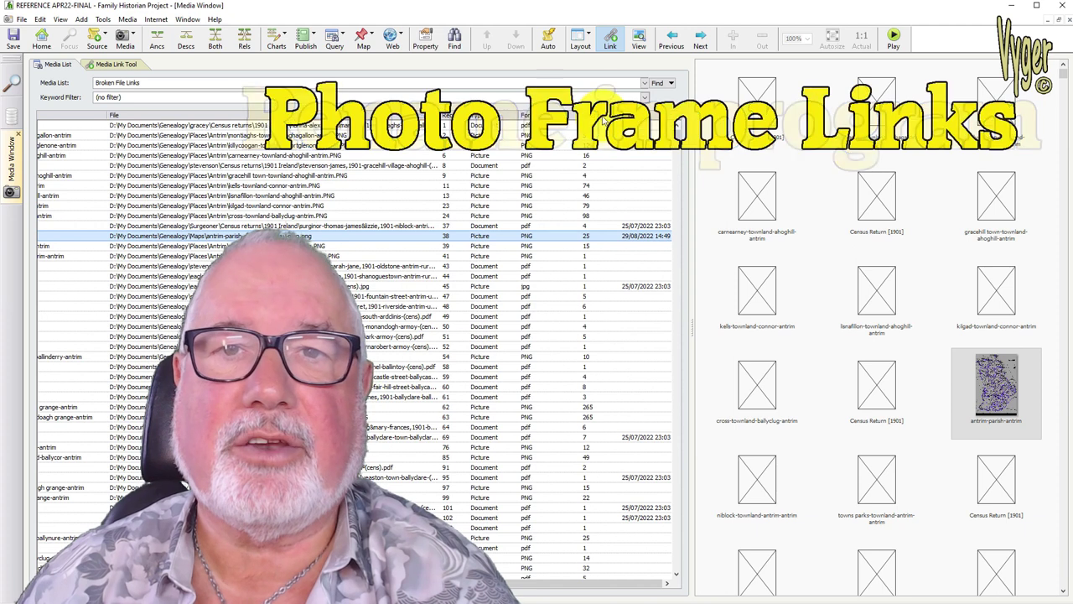
pyautogui.click(602, 116)
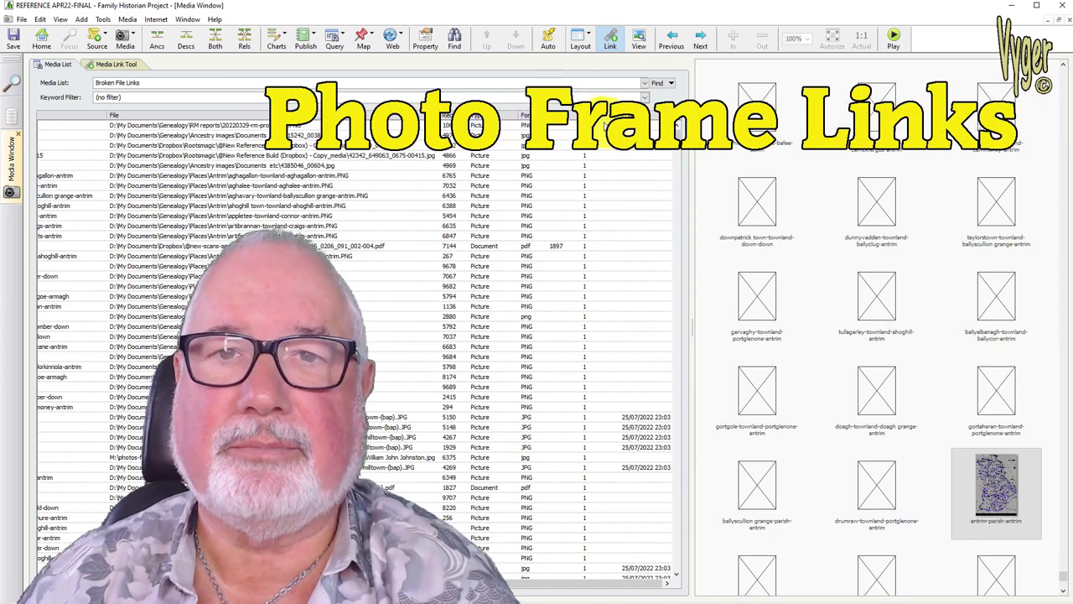
pyautogui.click(602, 118)
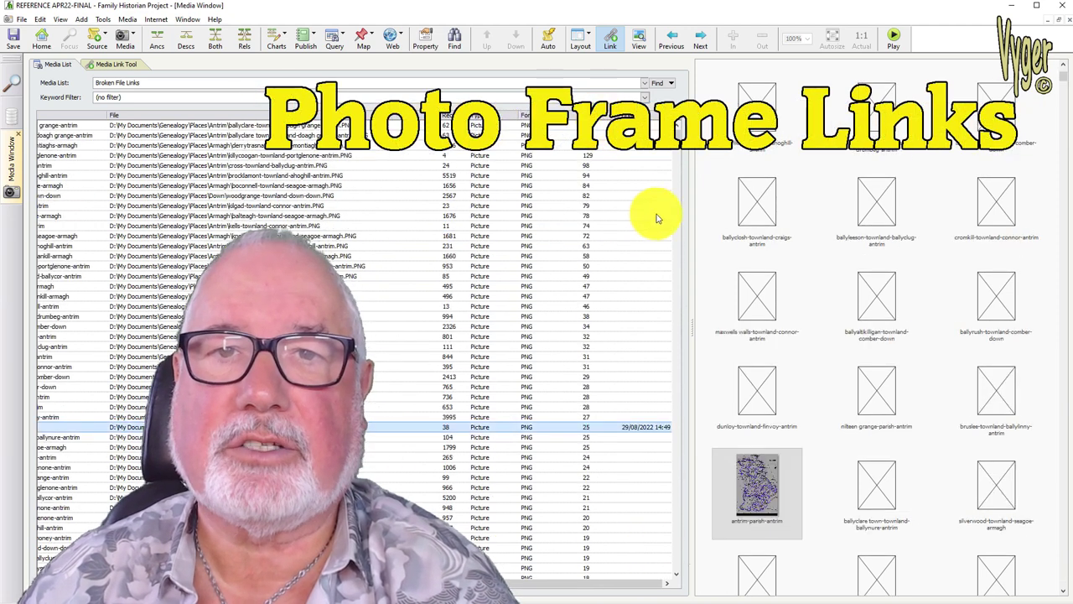